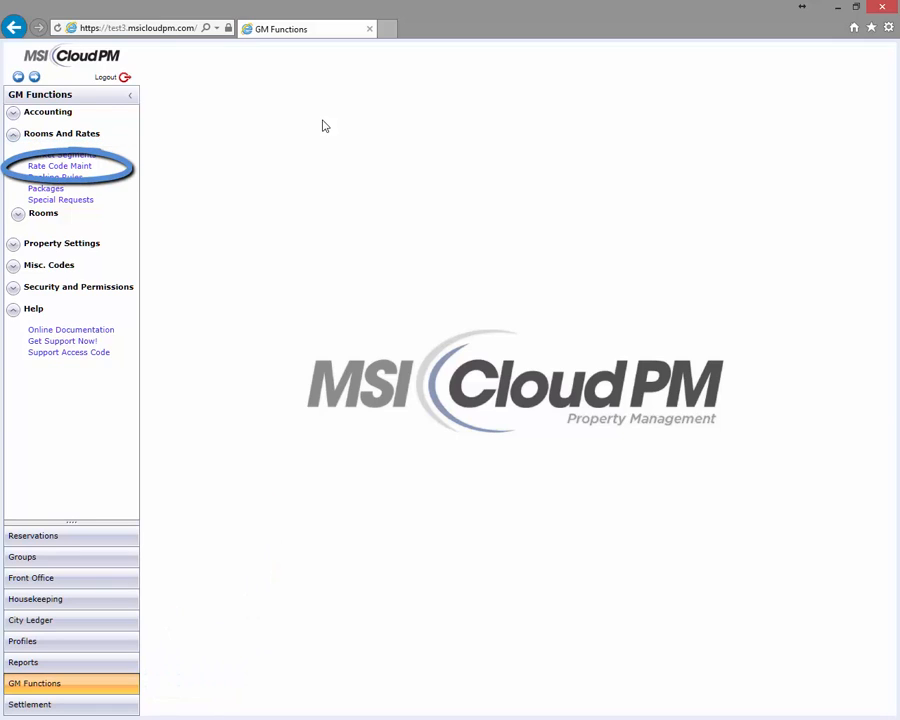
- Start a new rate code in Rate Code Maintenance as a Dynamic Rate based on the existing RACK rate code
click(62, 166)
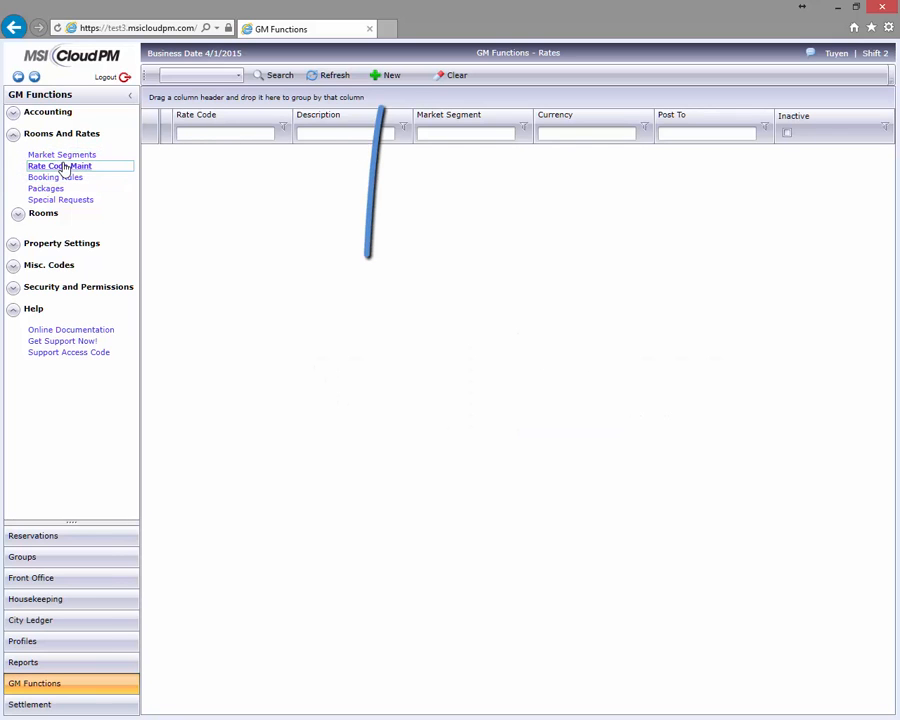
click(386, 78)
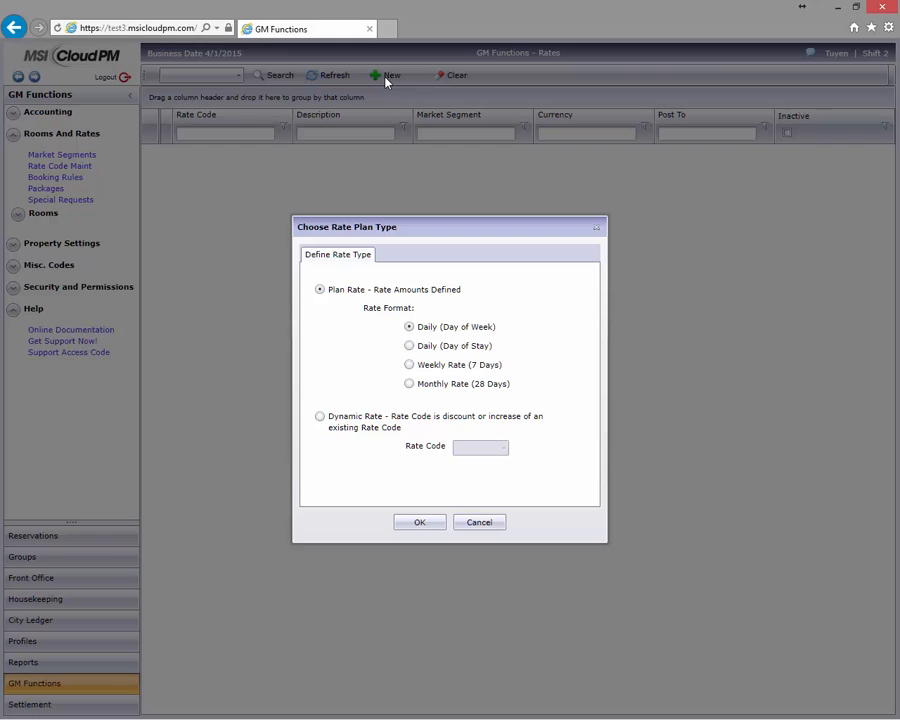
click(320, 416)
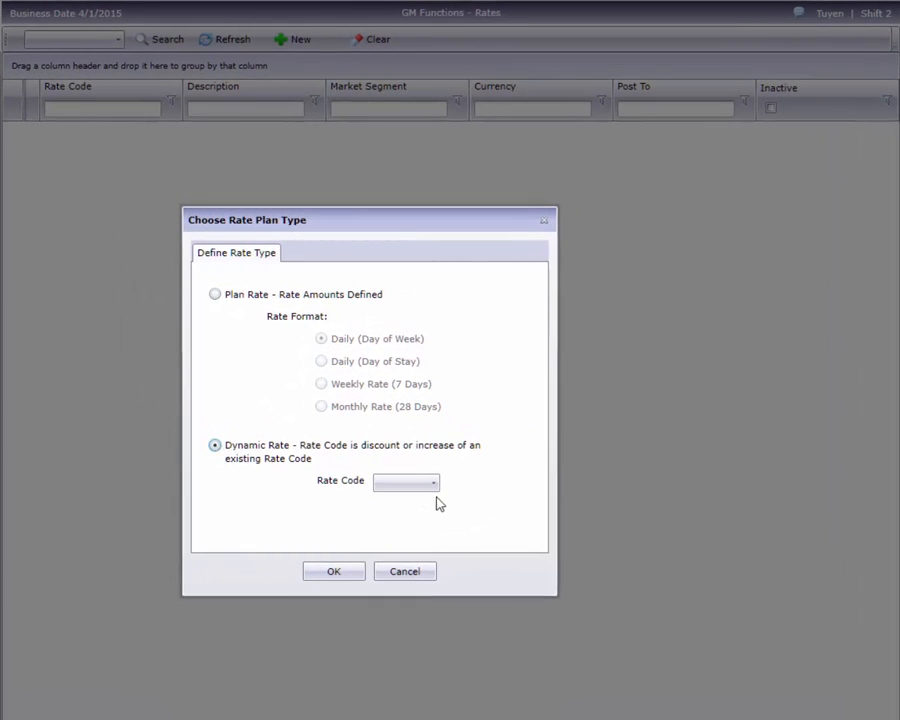
click(432, 485)
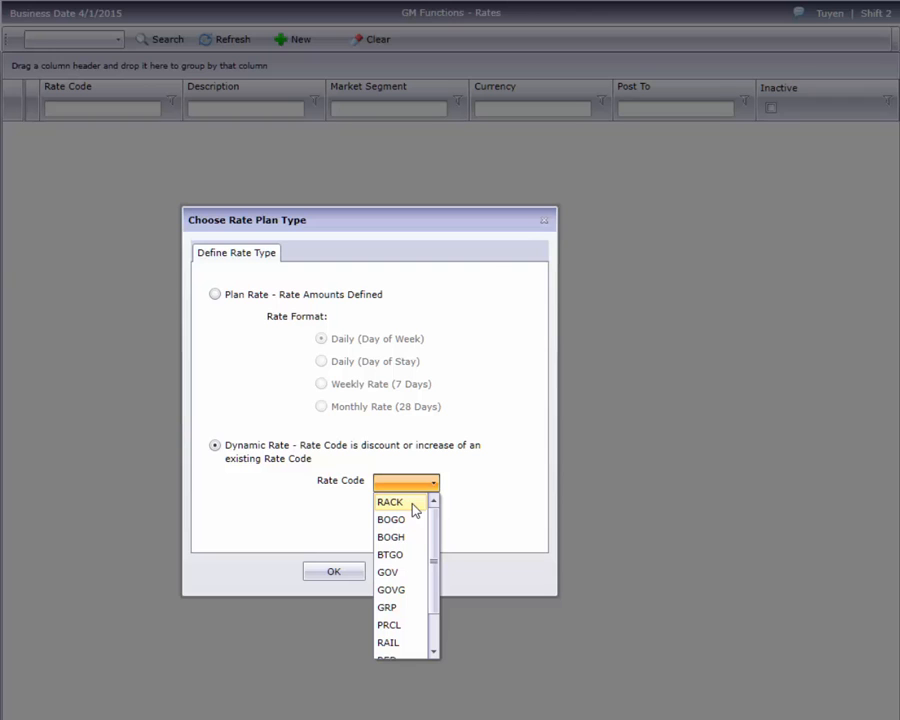
click(414, 508)
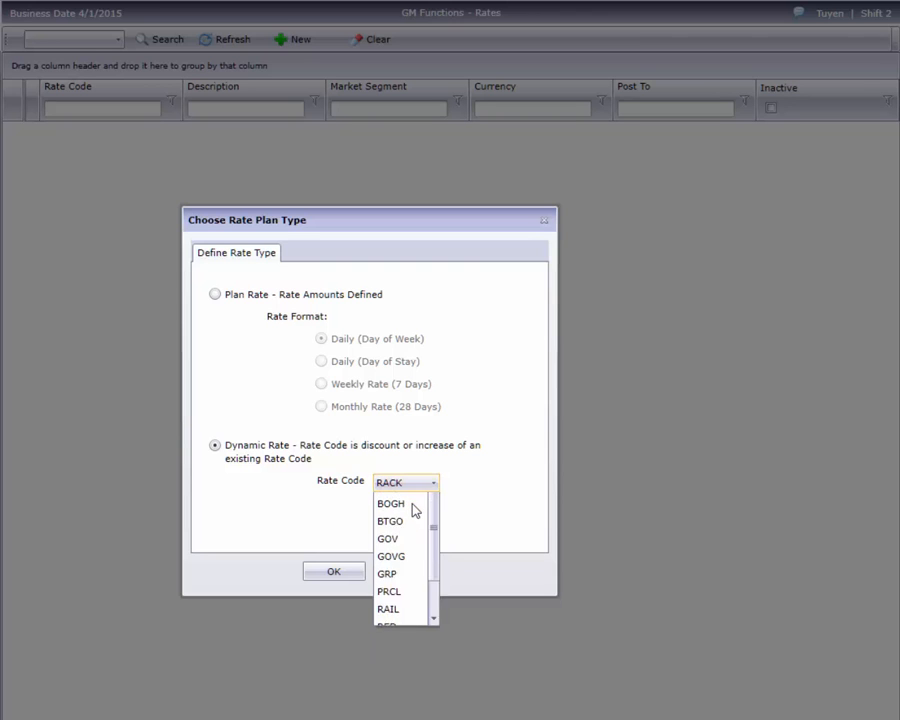
click(322, 577)
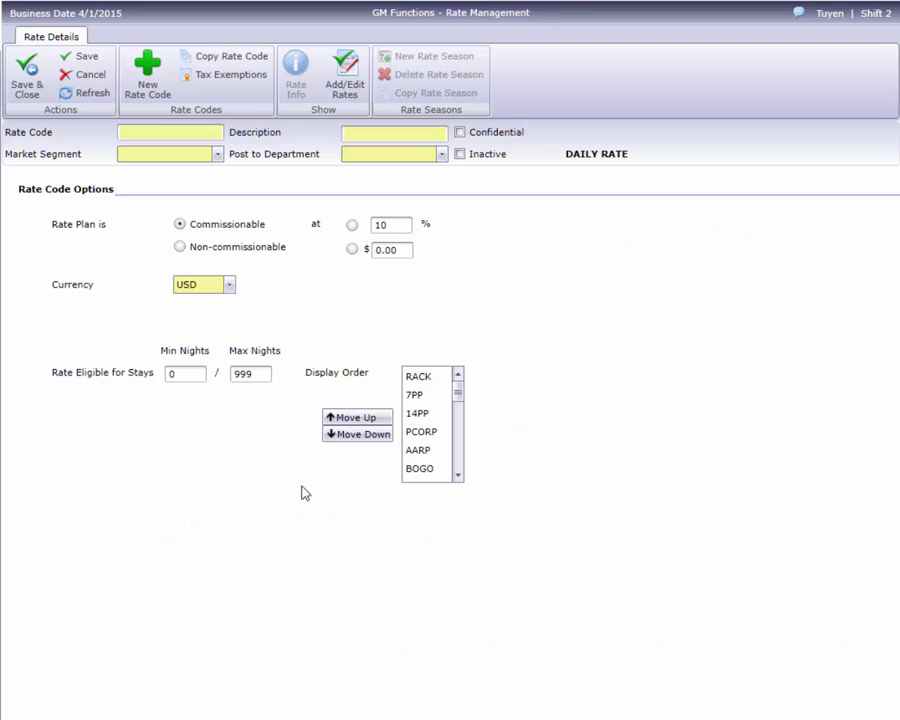
- Enter AAA as the rate code and "AAA/CAA Auto Club Rate" as its description
click(180, 133)
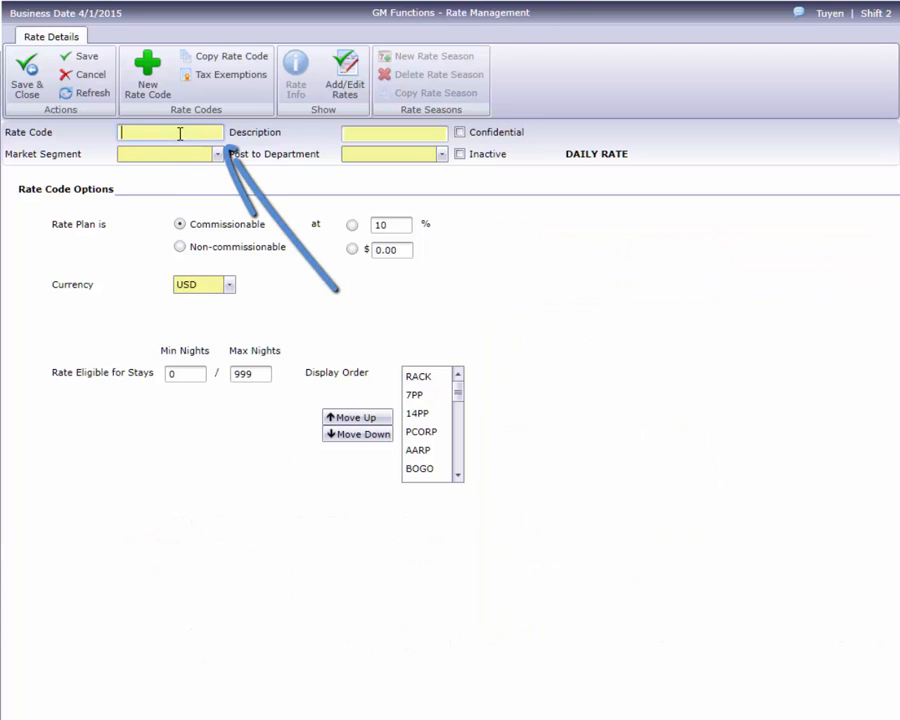
text(AAA)
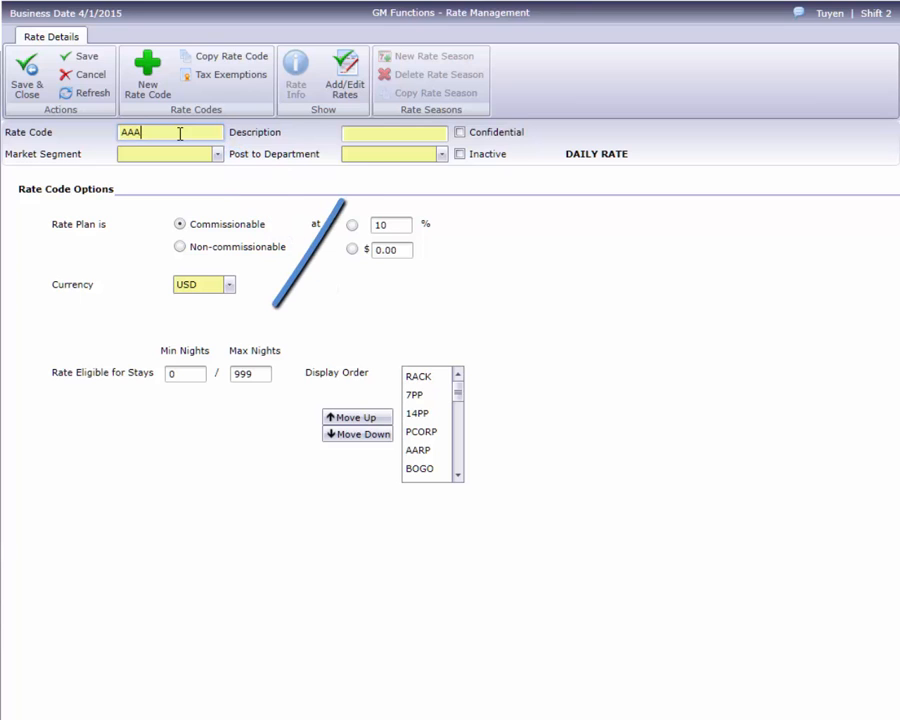
key(Tab)
text(AA)
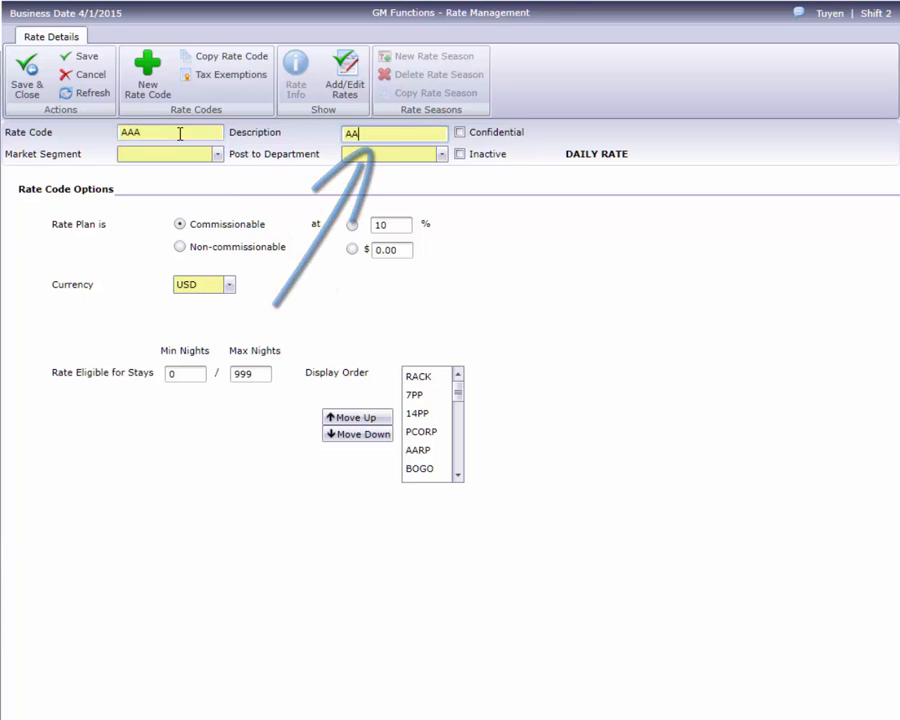
text(A/CAA Au)
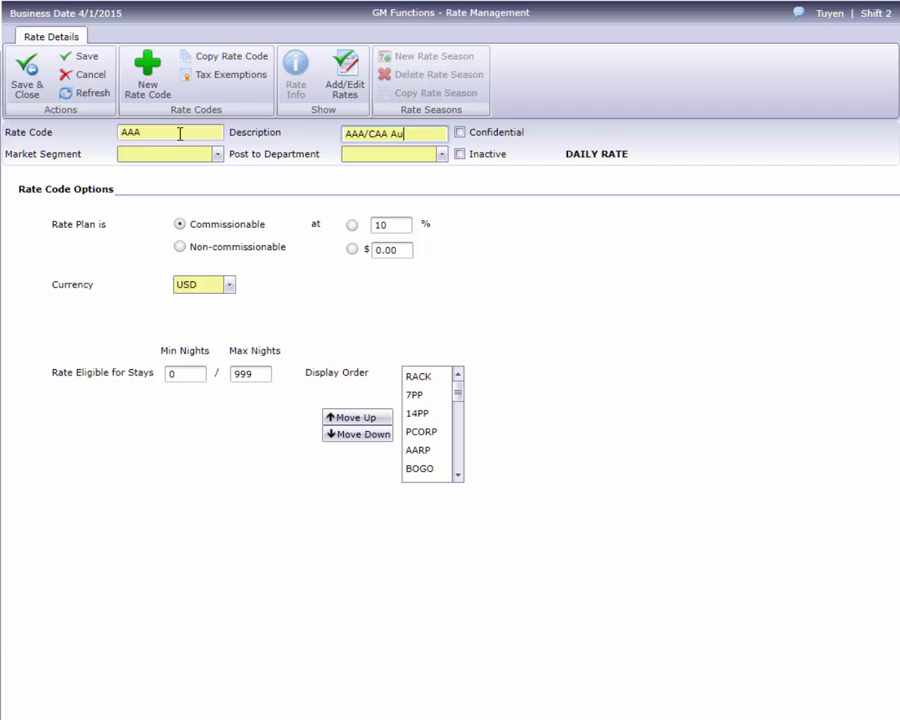
text(to Club Rate)
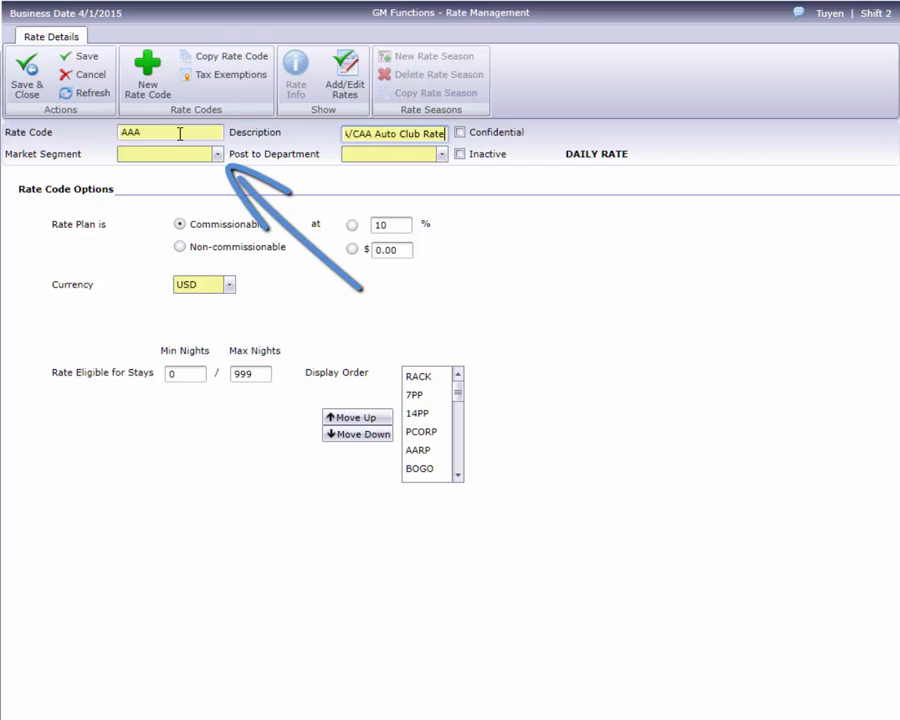
- Assign the rate code to the DISCOUNT market segment and post it to the RM department
click(218, 157)
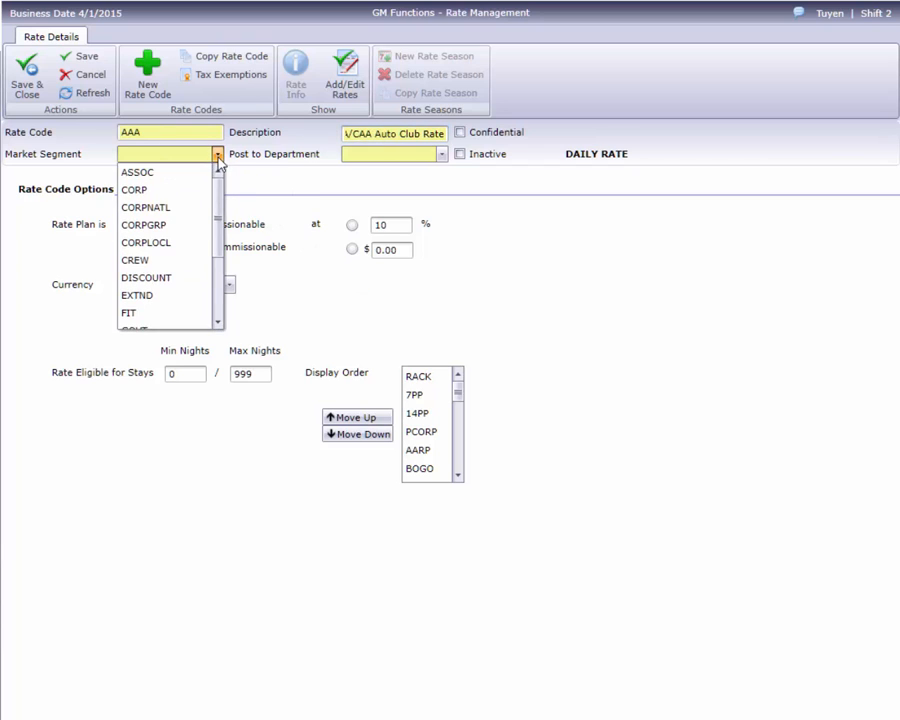
click(162, 280)
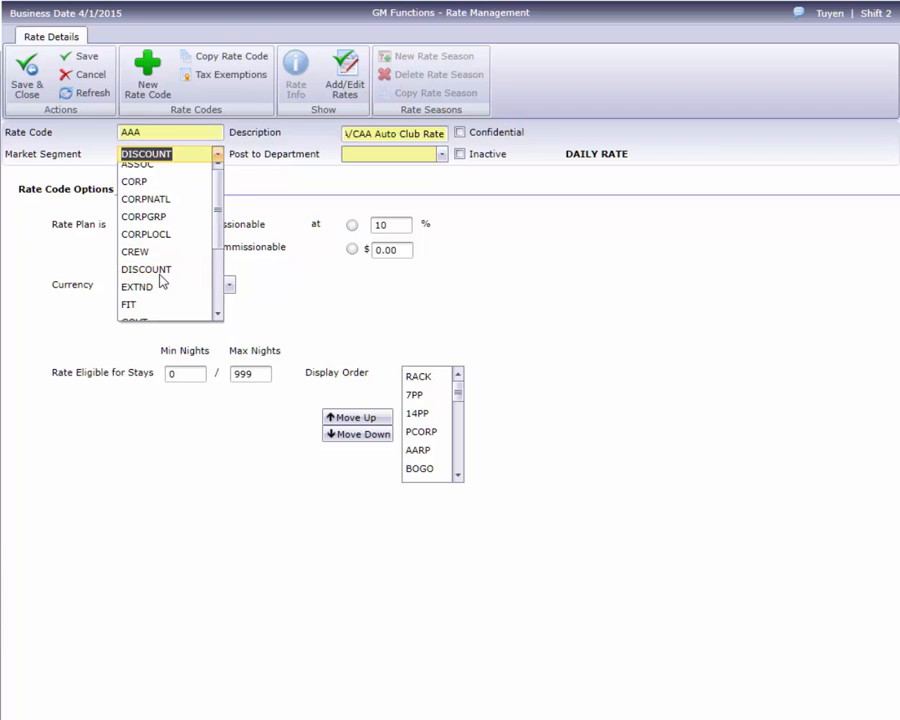
click(442, 155)
drag(444, 187, 444, 199)
click(365, 279)
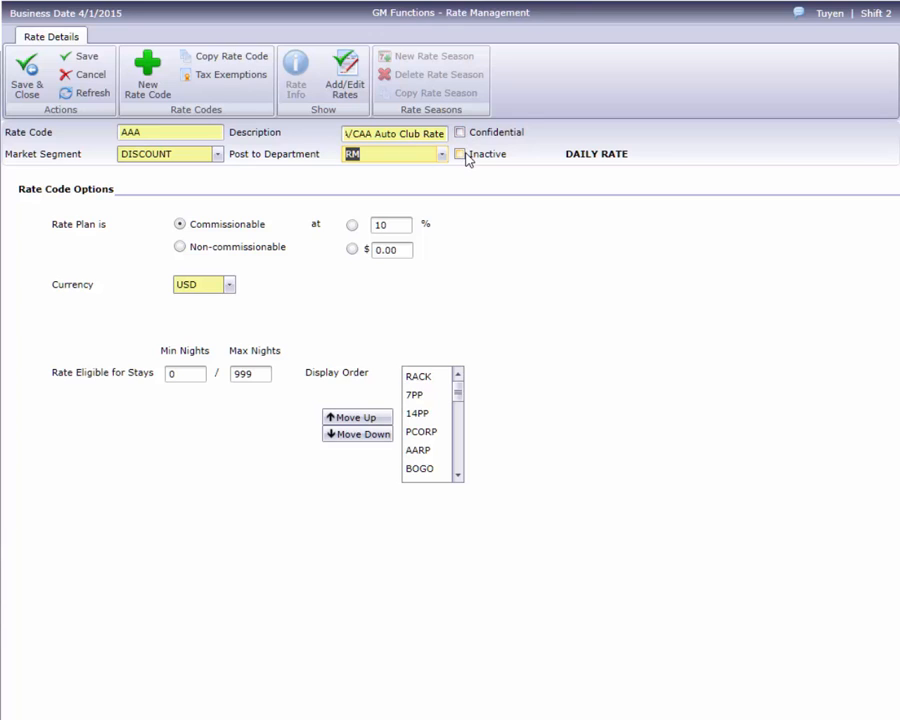
- Make the rate plan commissionable at the 10 % percentage option and save the rate code
click(354, 227)
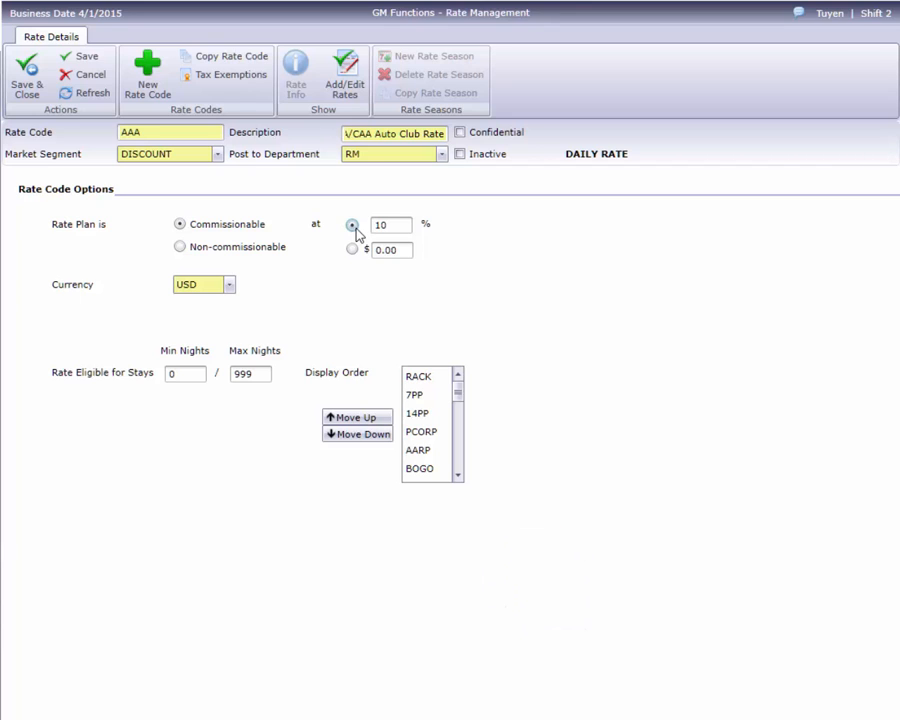
click(74, 63)
- Define the AAA rate adjustment as a 10 % discount from the RACK rate code
click(341, 87)
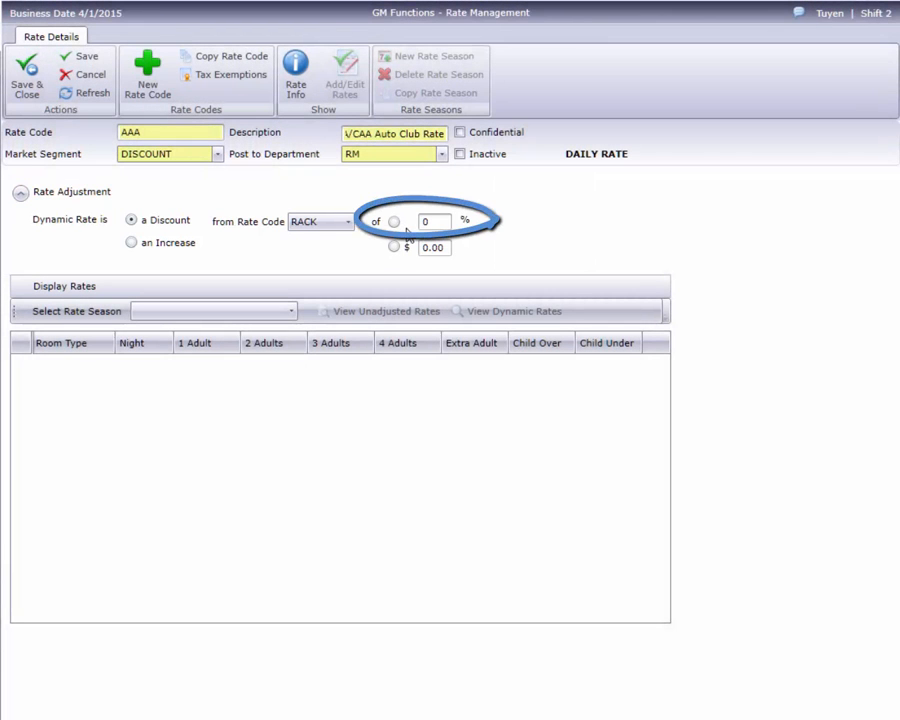
click(397, 226)
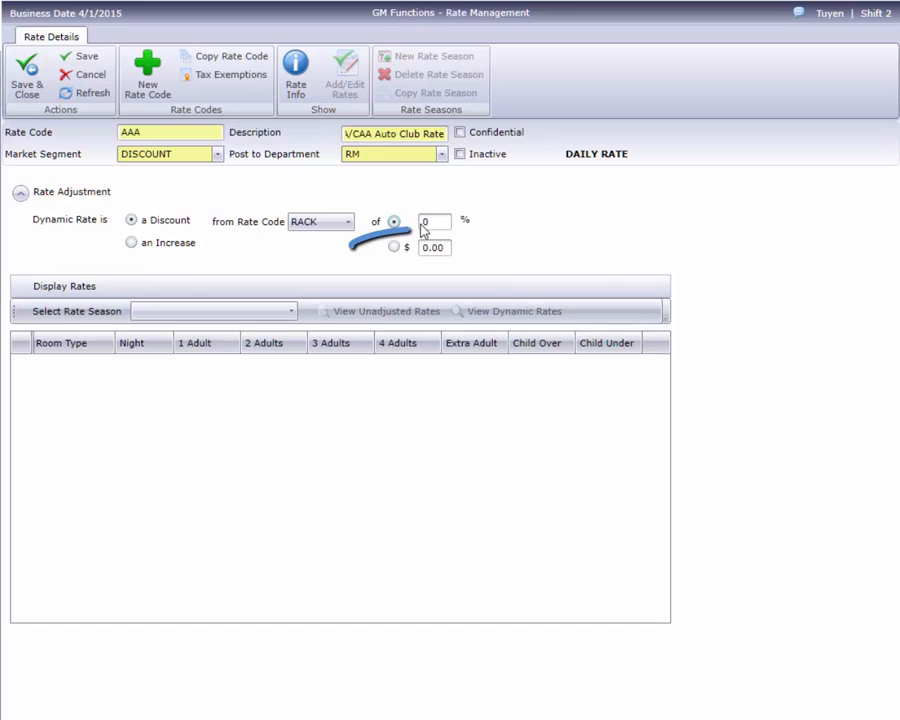
click(421, 224)
text(1)
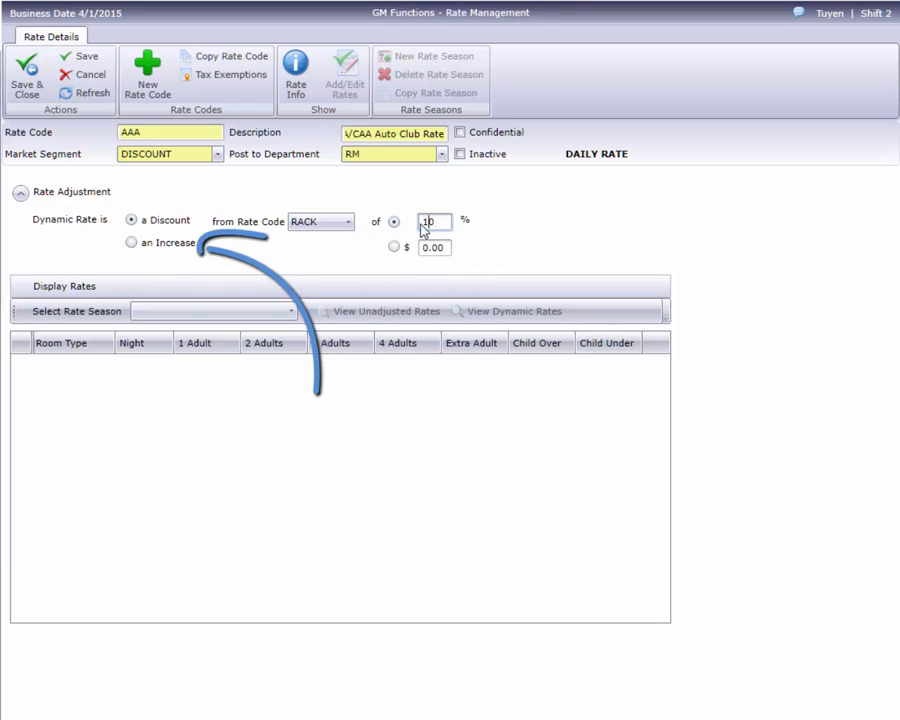
click(181, 224)
click(172, 243)
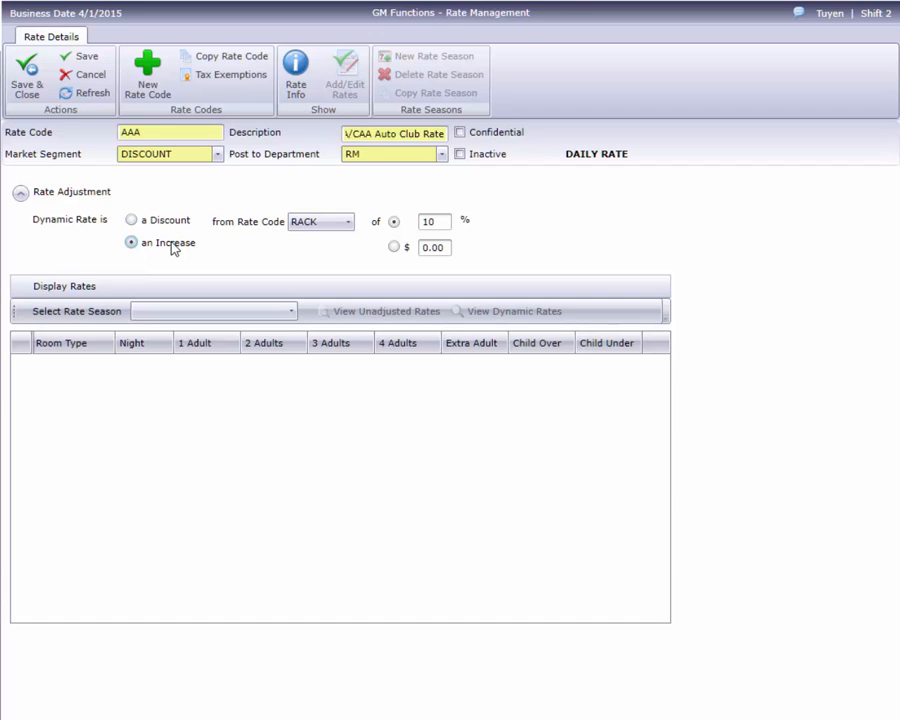
click(164, 224)
- Display the unadjusted and dynamic rates for the 8/20/2015 - 9/3/2015 rate season, and save the rate code
click(289, 313)
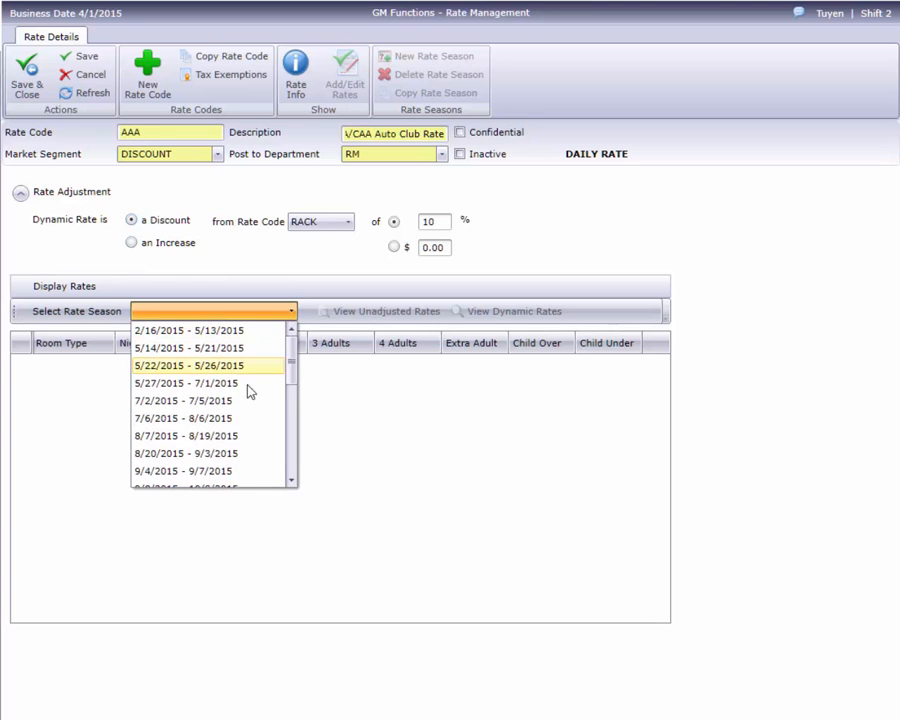
click(240, 455)
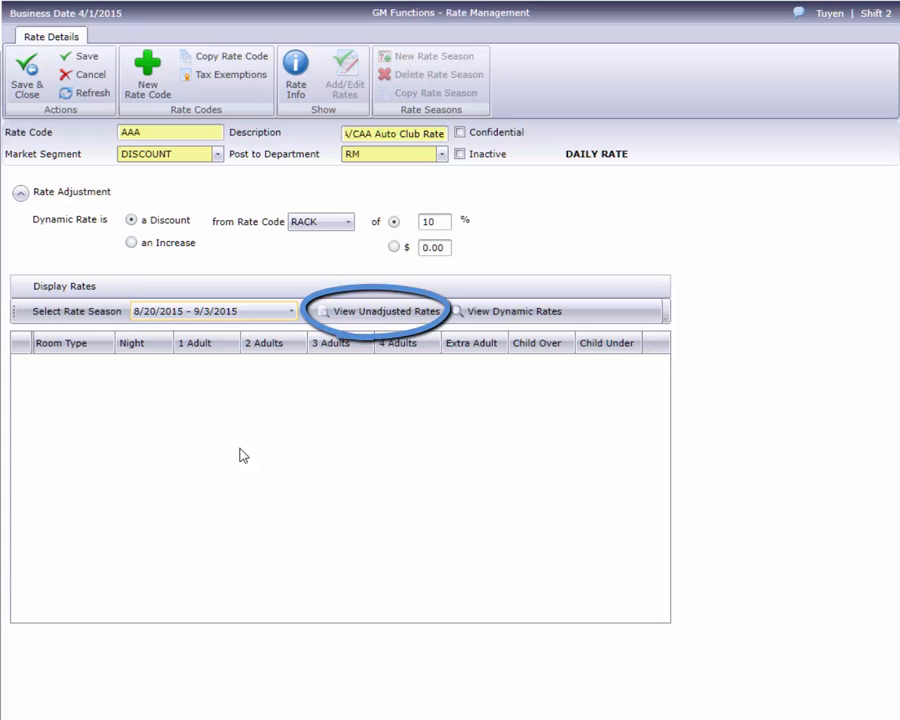
click(366, 318)
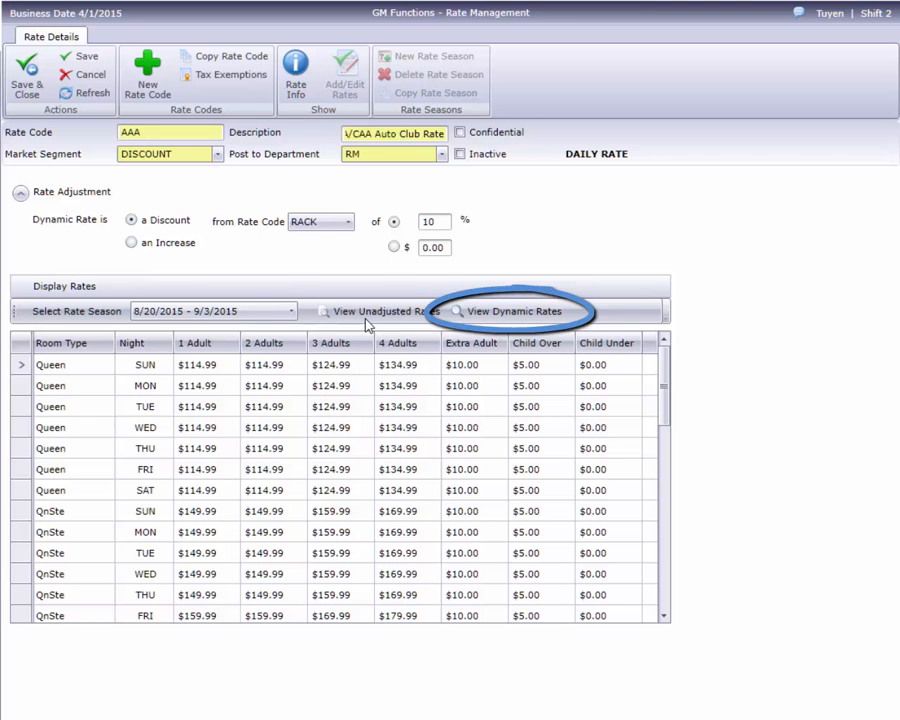
click(512, 316)
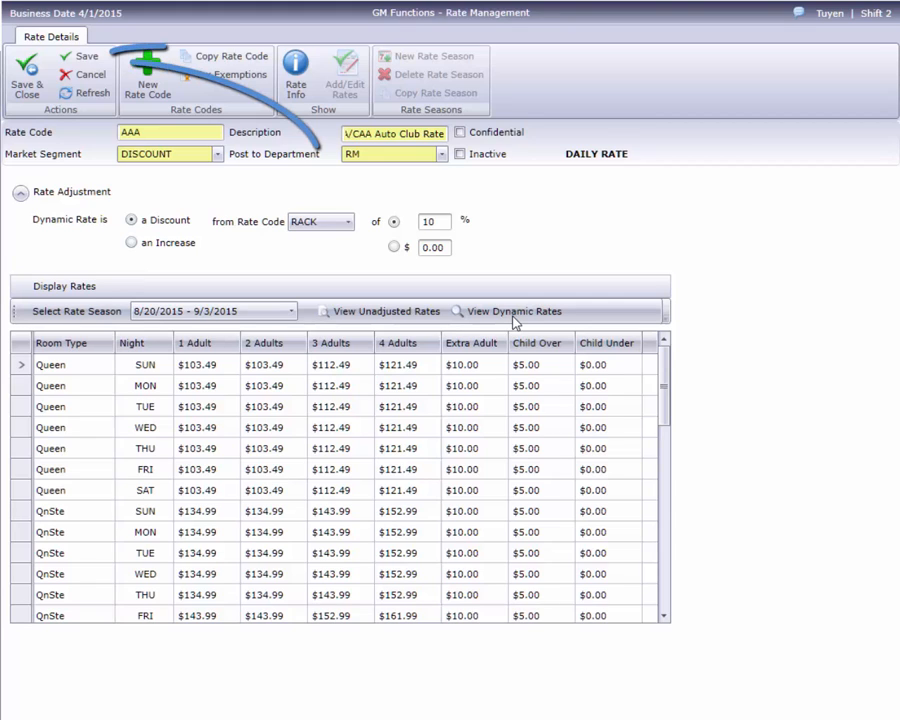
click(86, 57)
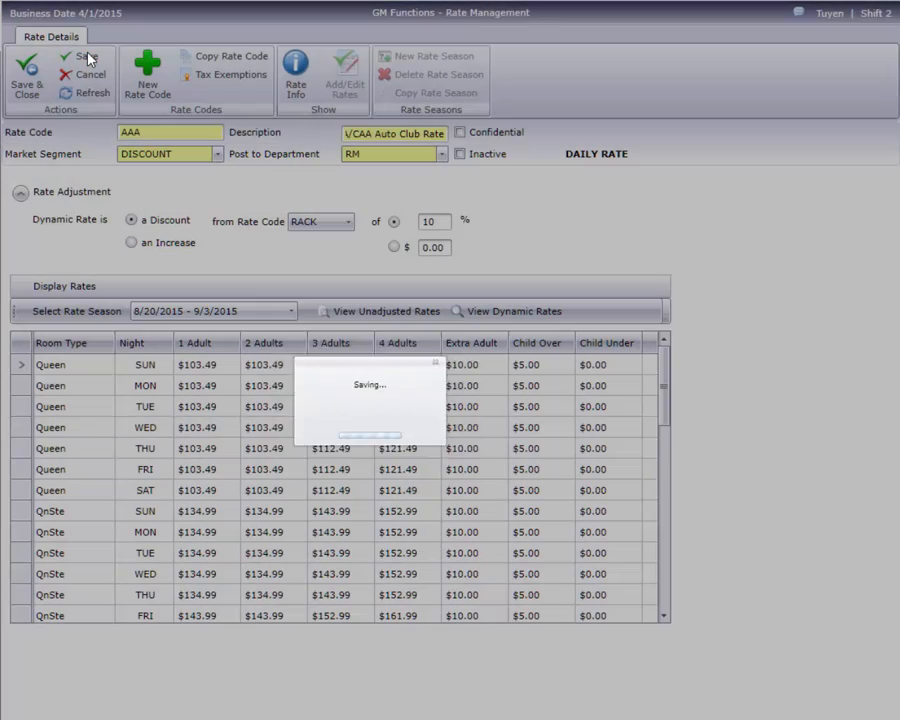